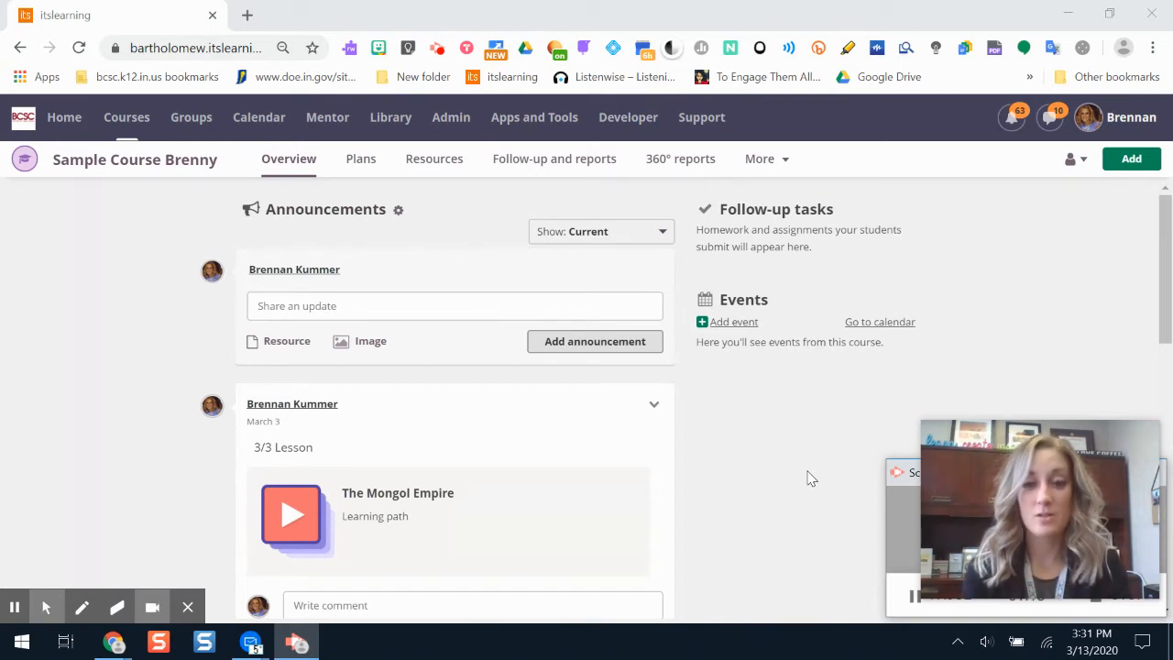
Step: Create a new assignment in Sample Course Brenny and title it "Nile River Vocabulary"
click(1129, 170)
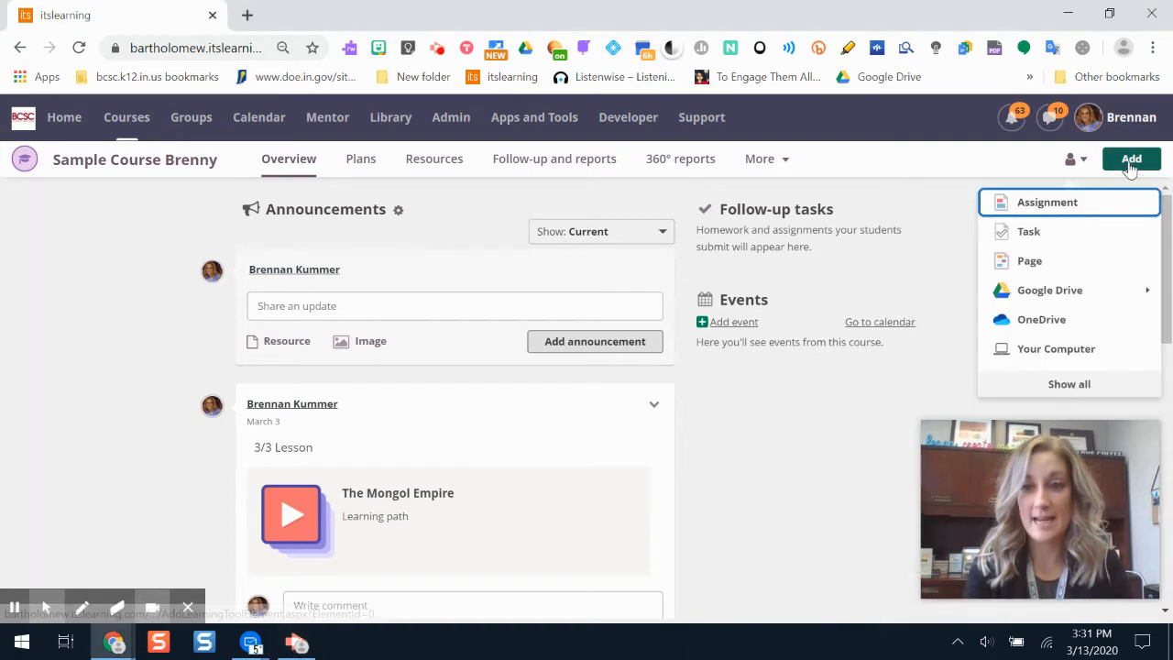
click(1043, 206)
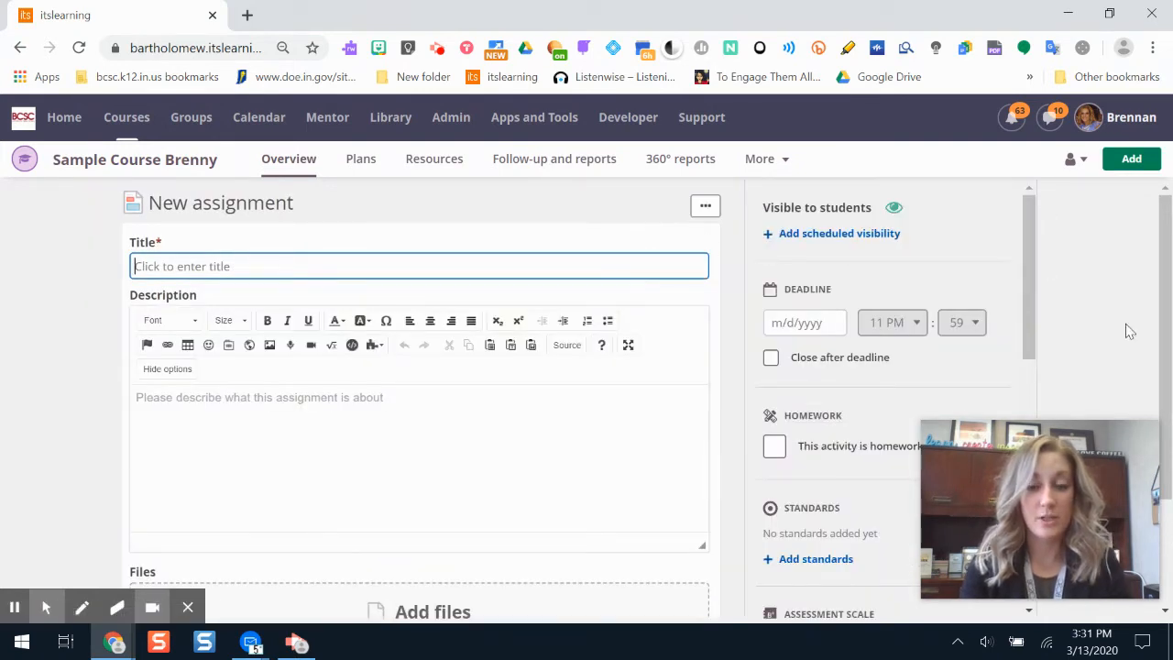
click(241, 270)
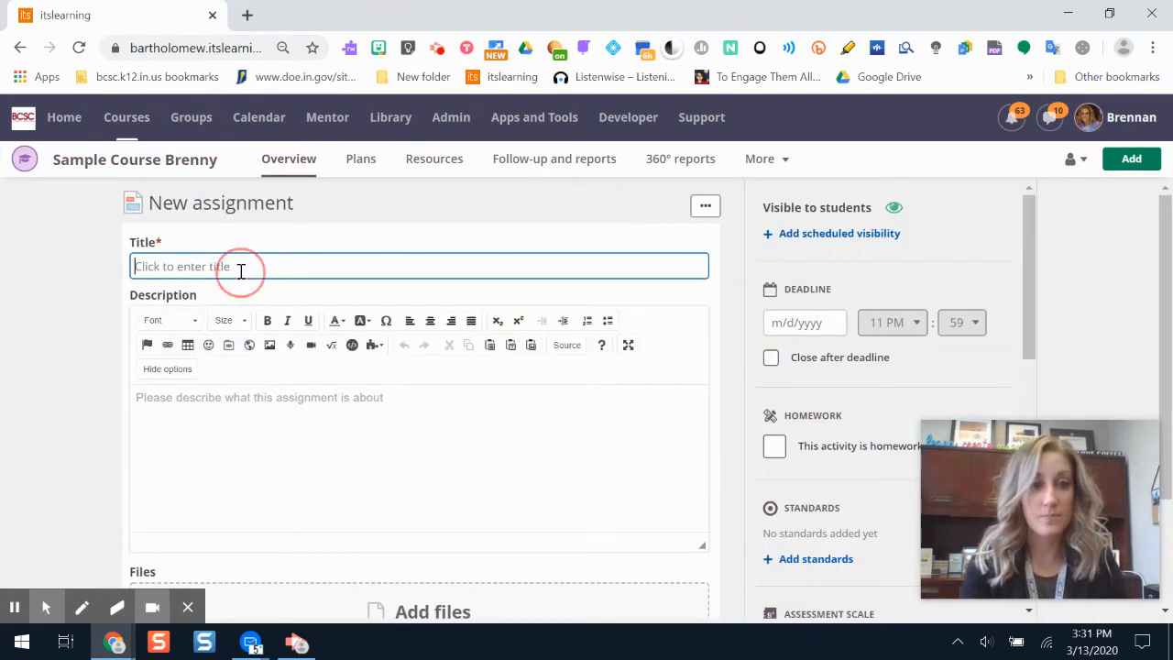
text(Nile Rive rVoca)
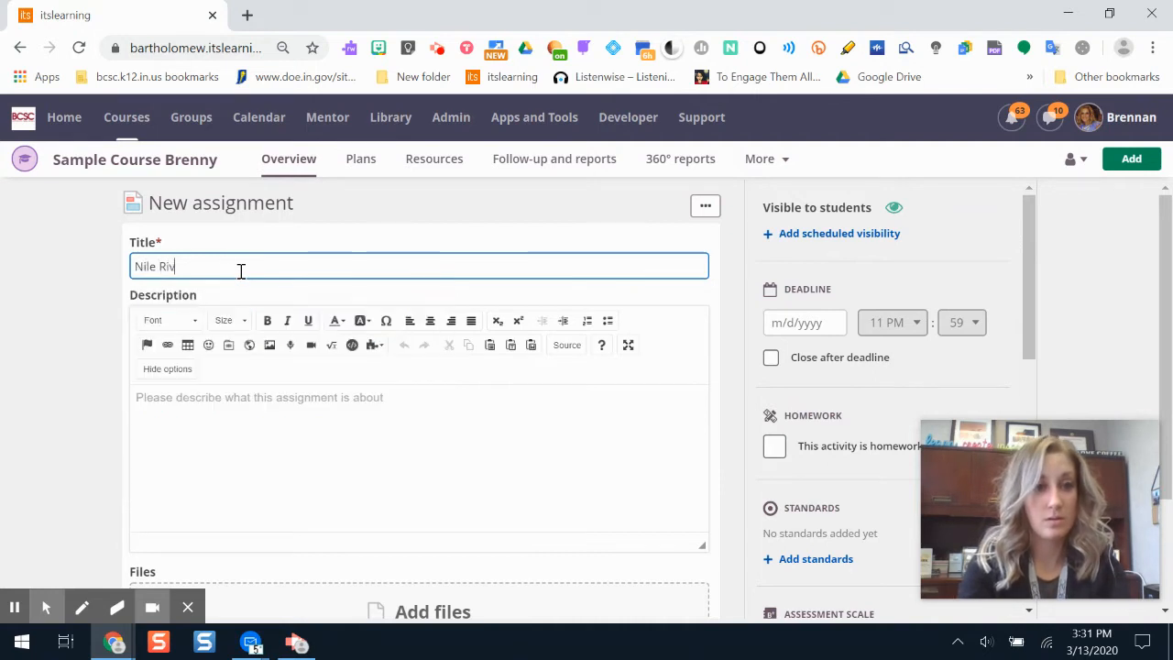
key(BackSpace)
key(BackSpace)
key(BackSpace)
key(BackSpace)
key(BackSpace)
text(r Vocabulary)
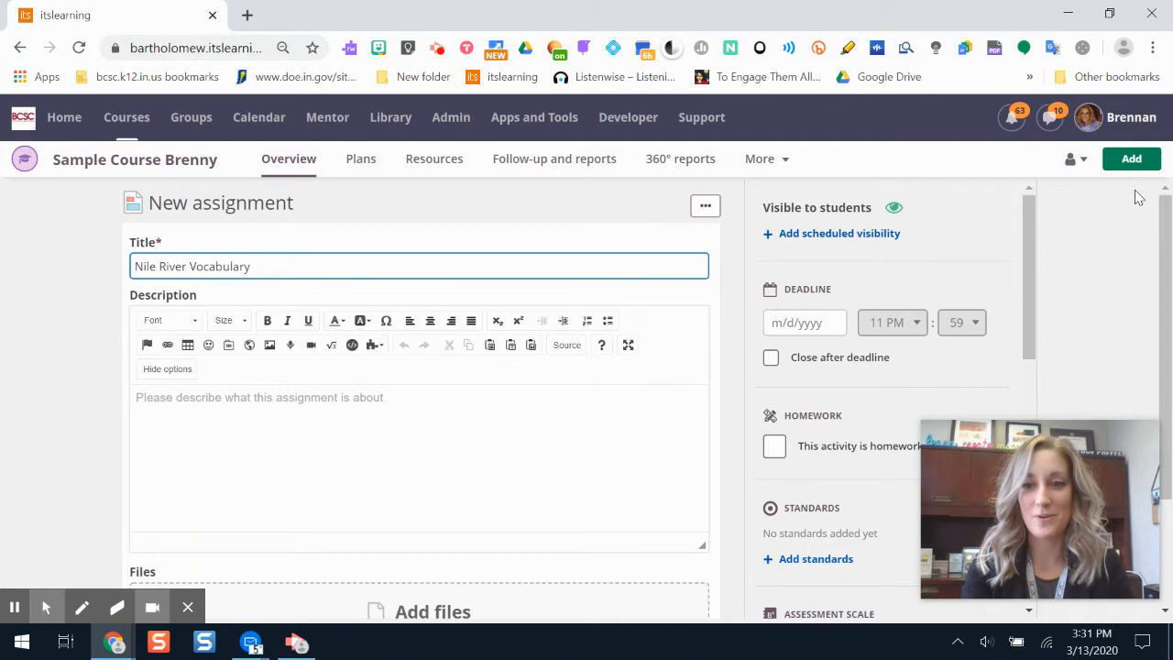
scroll(1159, 238, down, 1)
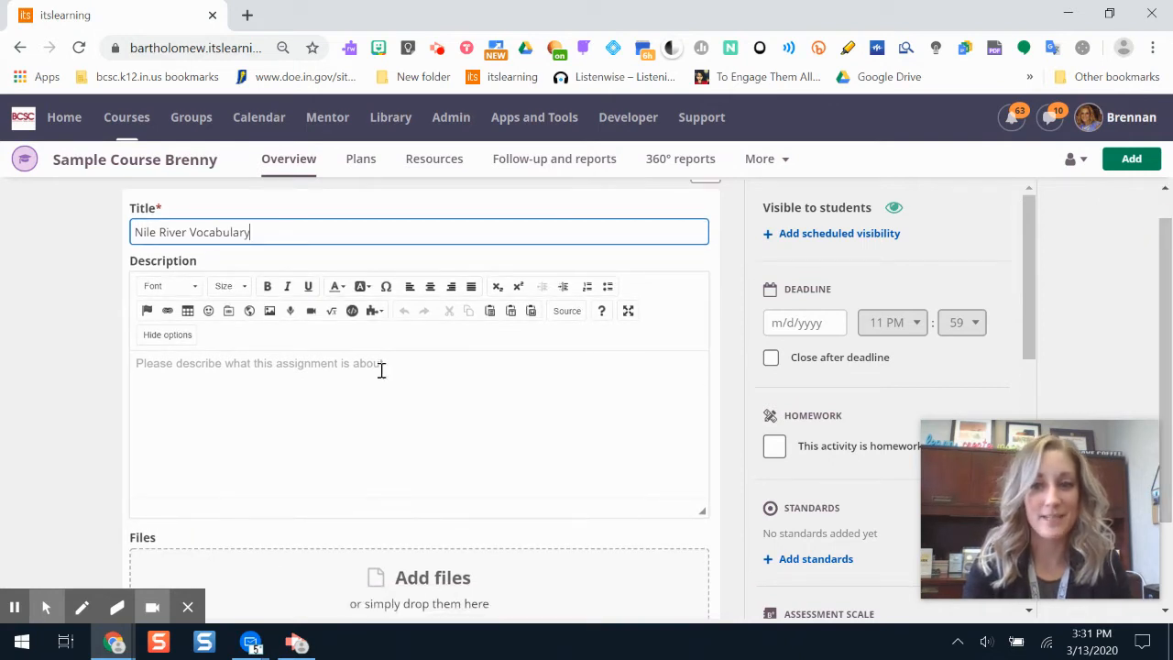
click(305, 379)
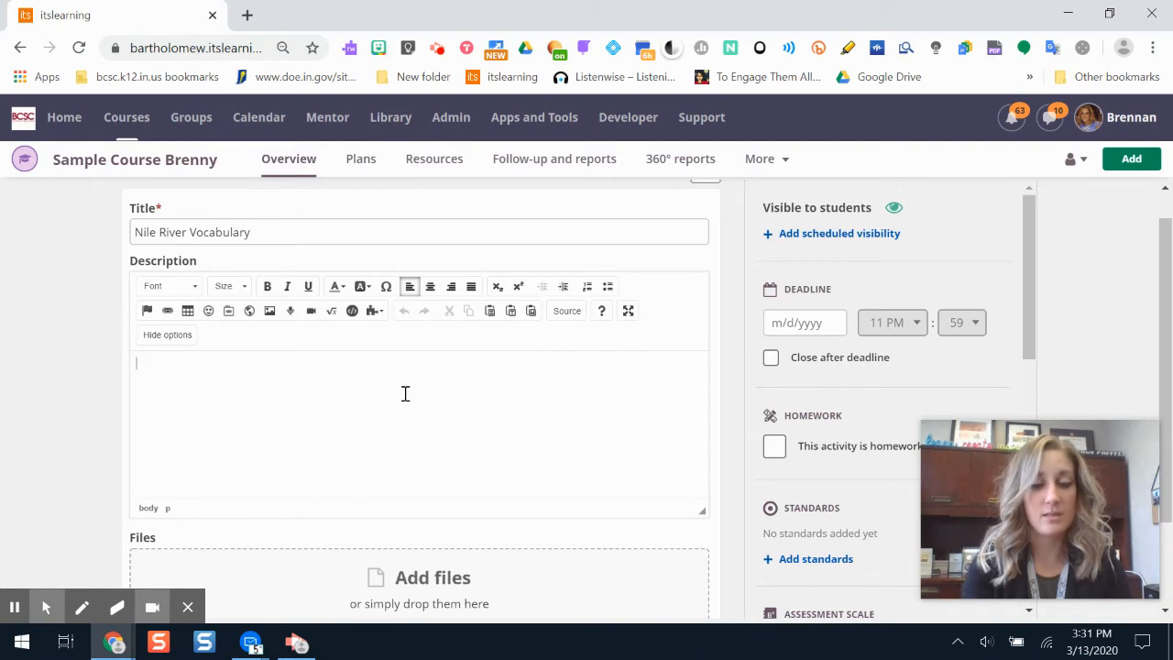
text(Explain )
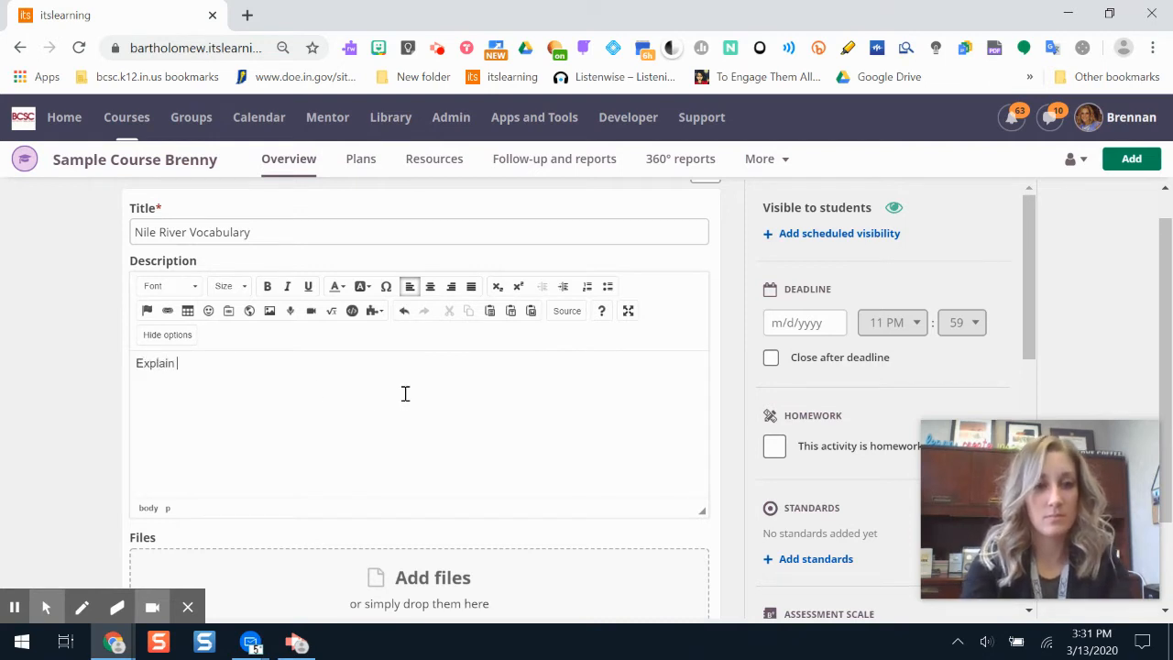
text(the )
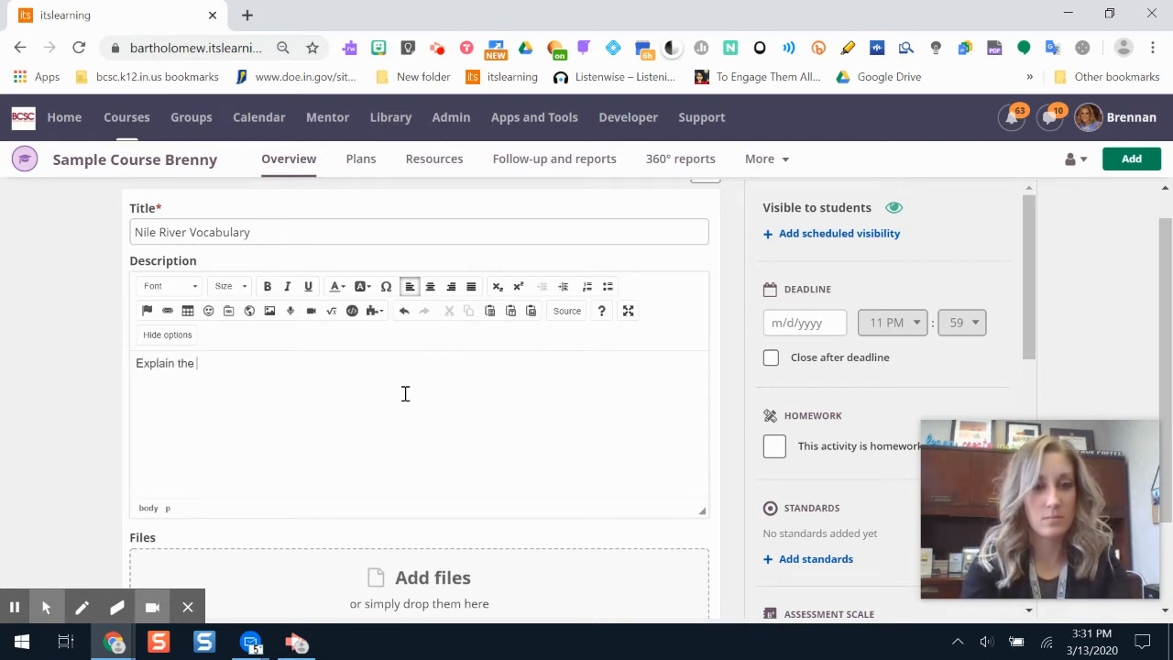
text(importance of the Nile River.)
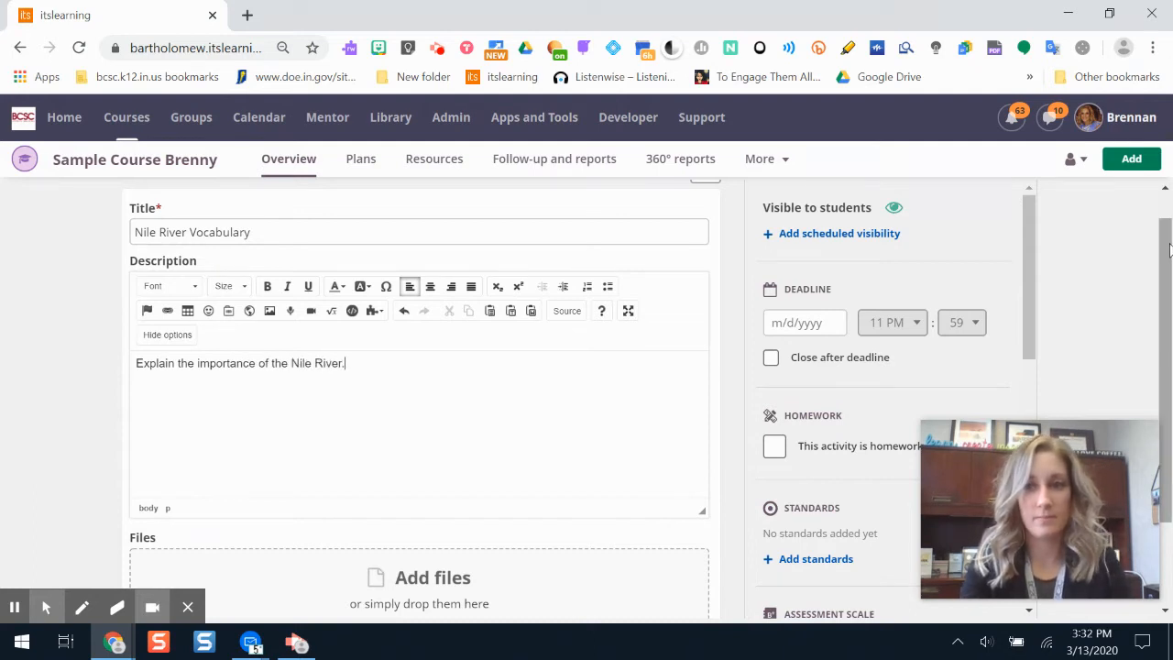
drag(1161, 235, 1162, 293)
click(359, 288)
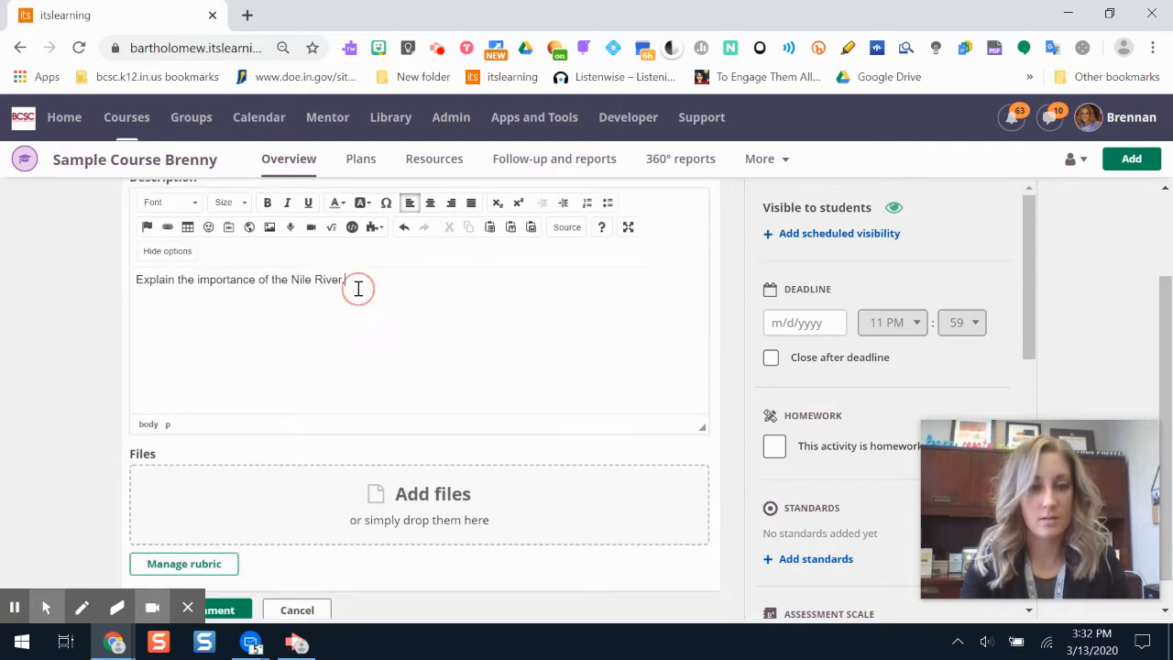
text(using the)
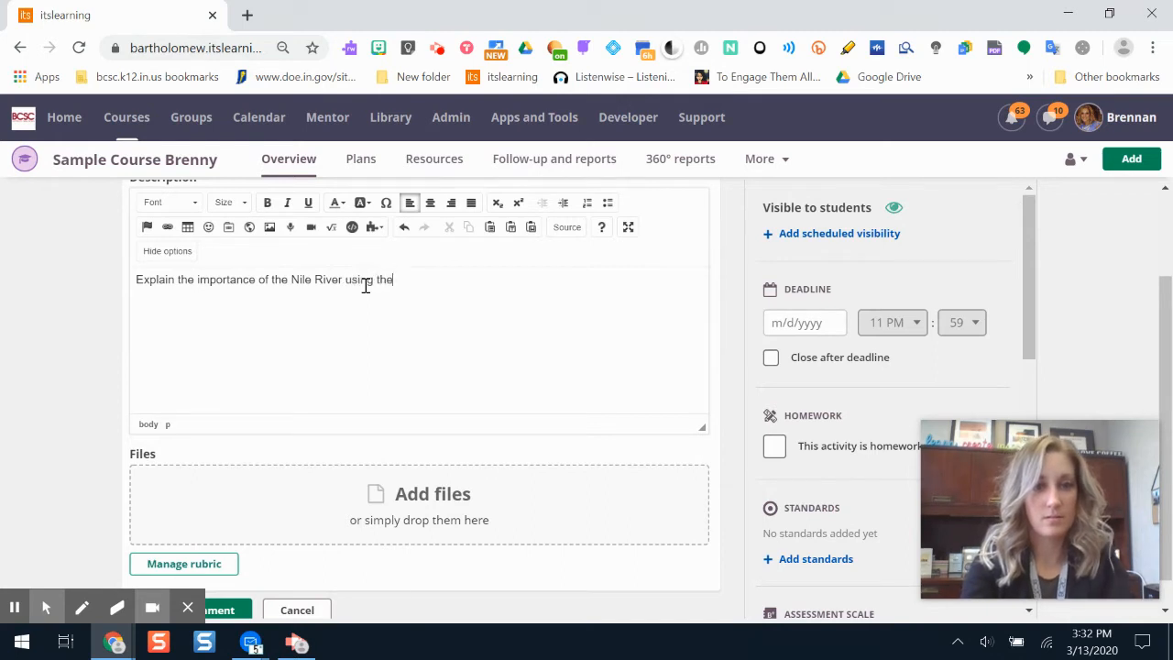
text( vid)
key(BackSpace)
key(BackSpace)
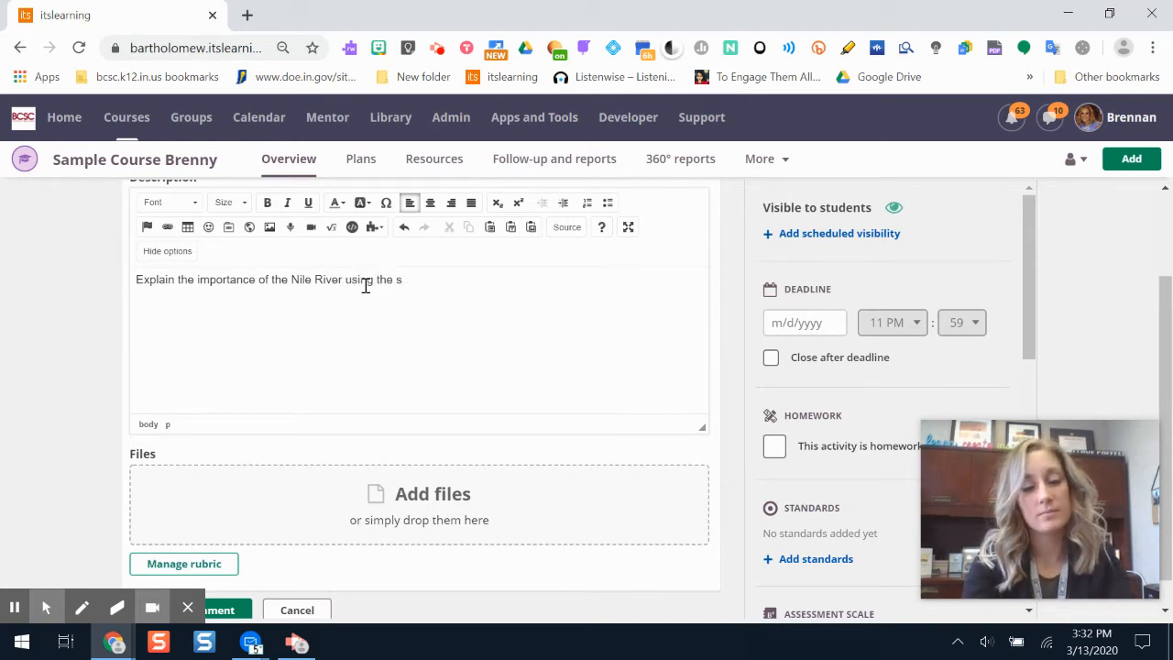
key(BackSpace)
text(vocabul)
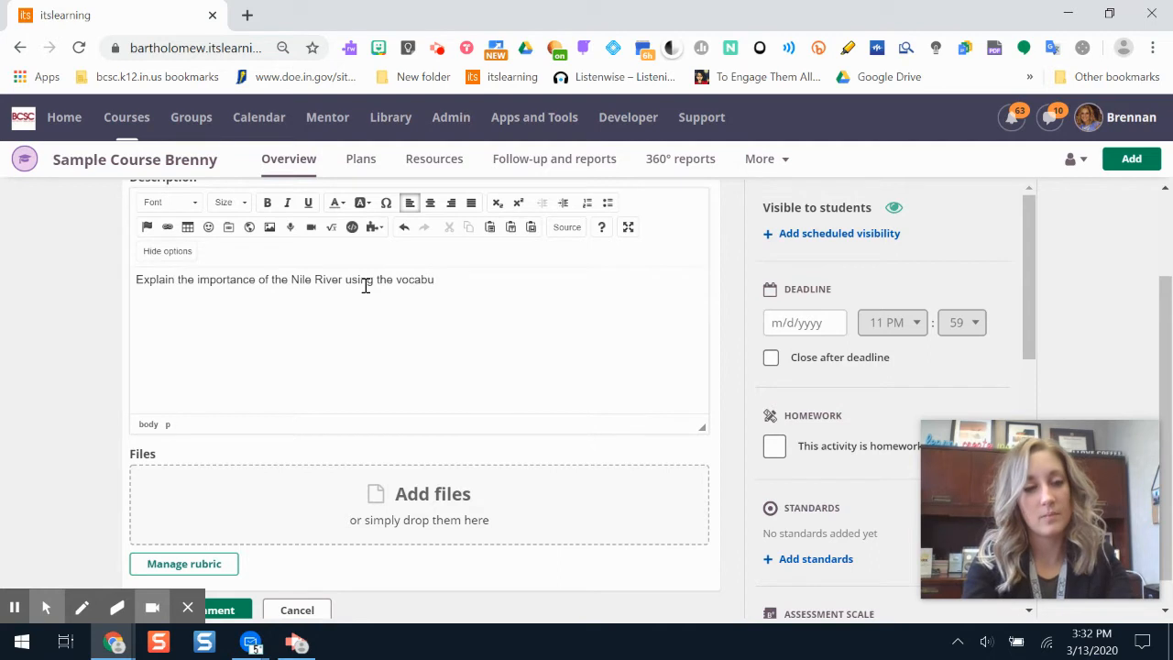
key(BackSpace)
key(BackSpace)
key(BackSpace)
key(BackSpace)
key(BackSpace)
key(BackSpace)
key(BackSpace)
key(BackSpace)
key(BackSpace)
key(BackSpace)
key(BackSpace)
key(BackSpace)
key(BackSpace)
key(BackSpace)
key(BackSpace)
key(BackSpace)
key(BackSpace)
key(BackSpace)
key(BackSpace)
key(BackSpace)
Step: Write the assignment description "Define important terms from ancient Egypt using the template below."
text(D)
key(BackSpace)
text(Define important terms from ancient Egypt using the template below.)
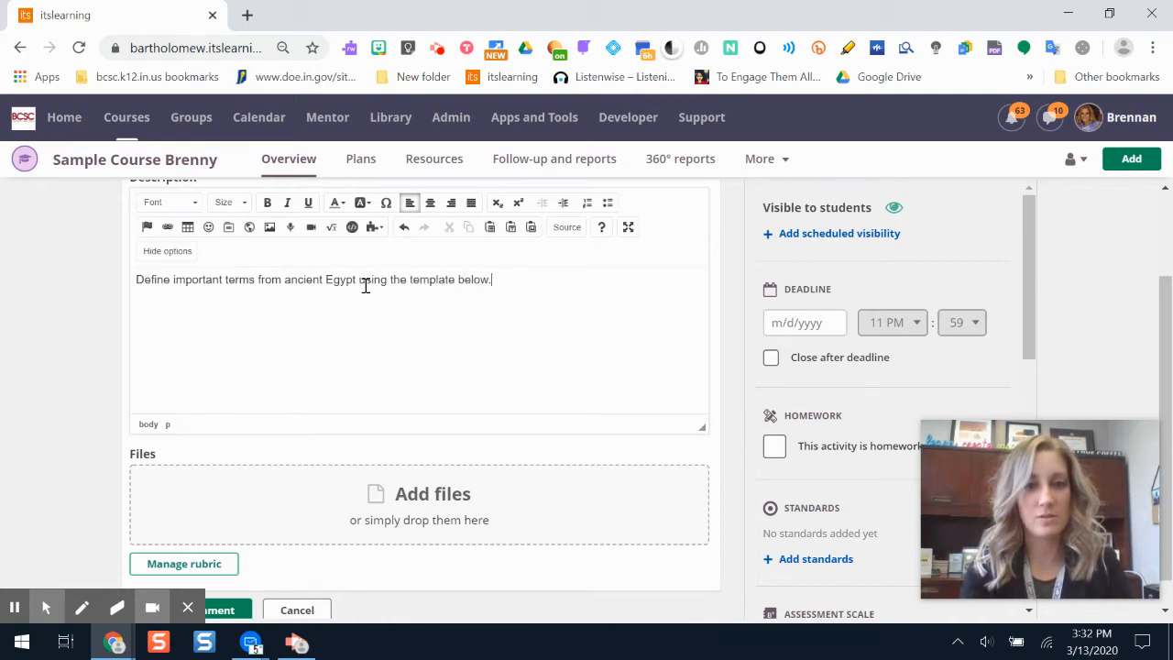
Step: Start adding a file to the assignment from Google Drive and search the drive for "nile river egypt"
mouse_move(1165, 339)
mouse_down()
mouse_move(1170, 264)
mouse_move(1169, 346)
mouse_up()
drag(1027, 250, 1026, 285)
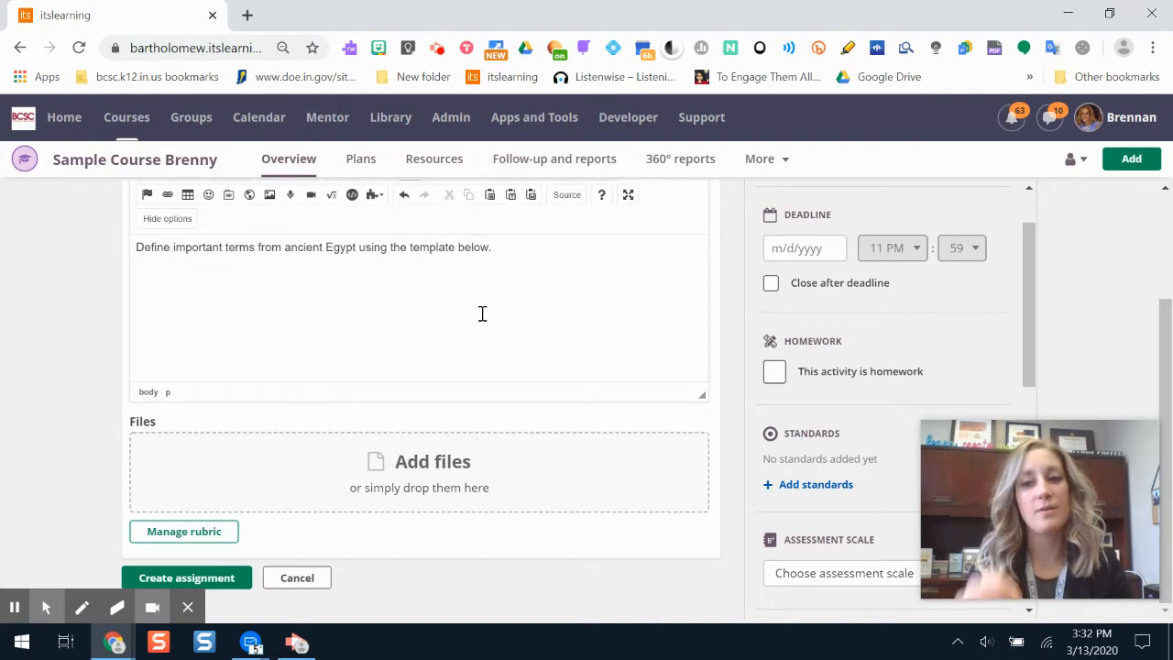
click(478, 470)
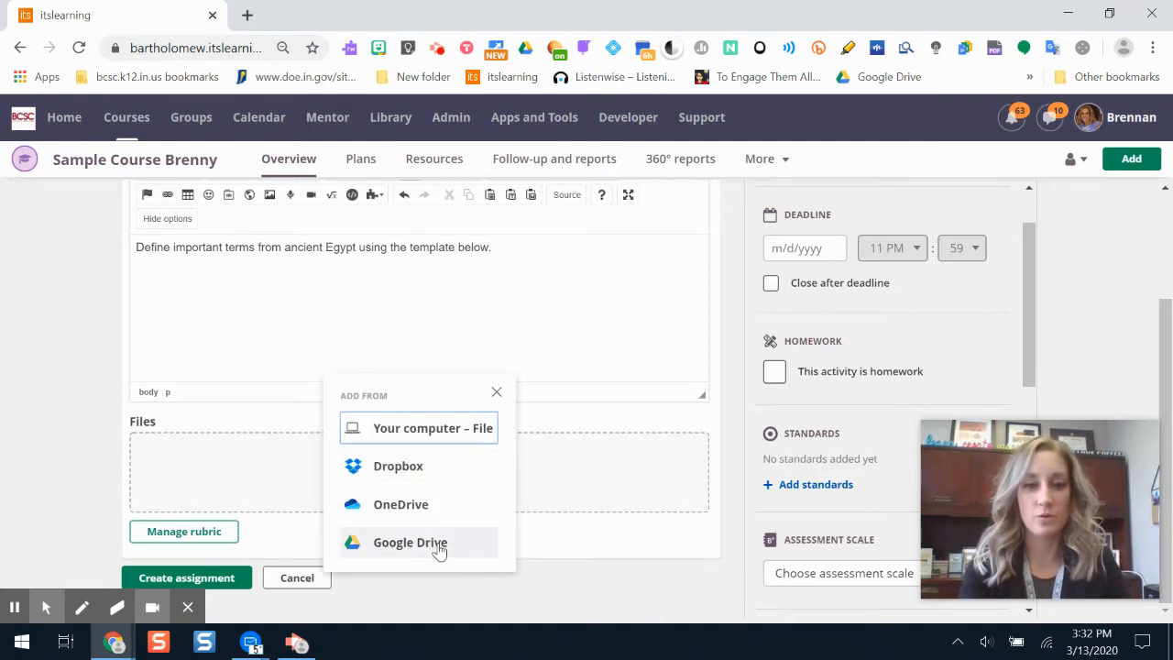
click(414, 542)
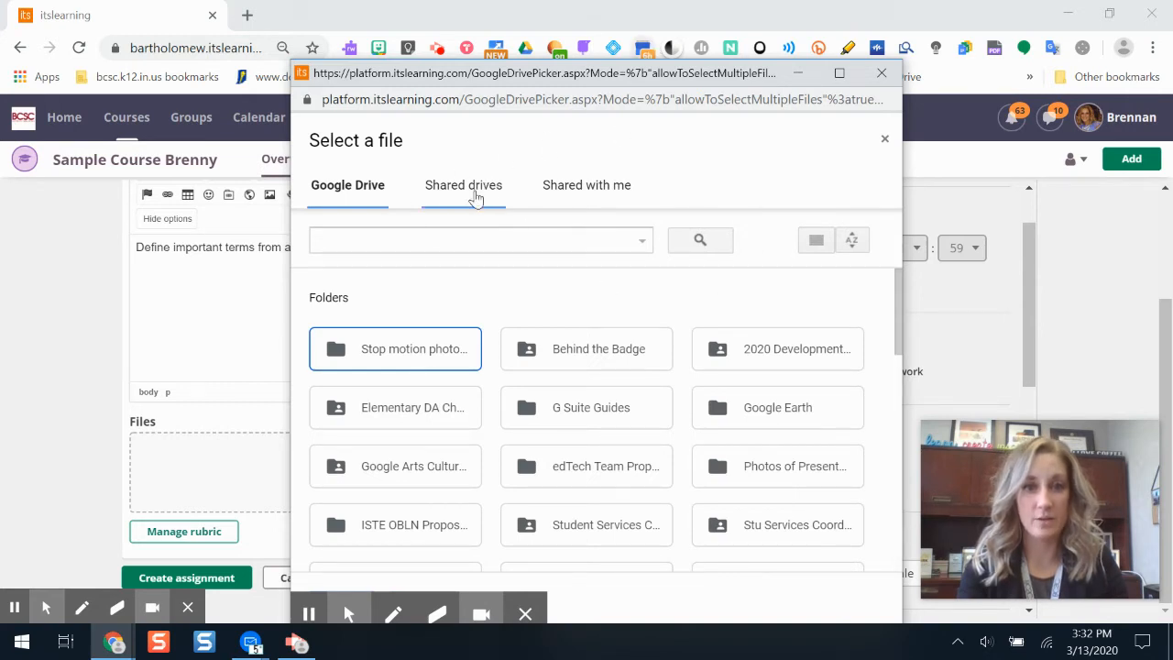
click(458, 241)
text(nile riv)
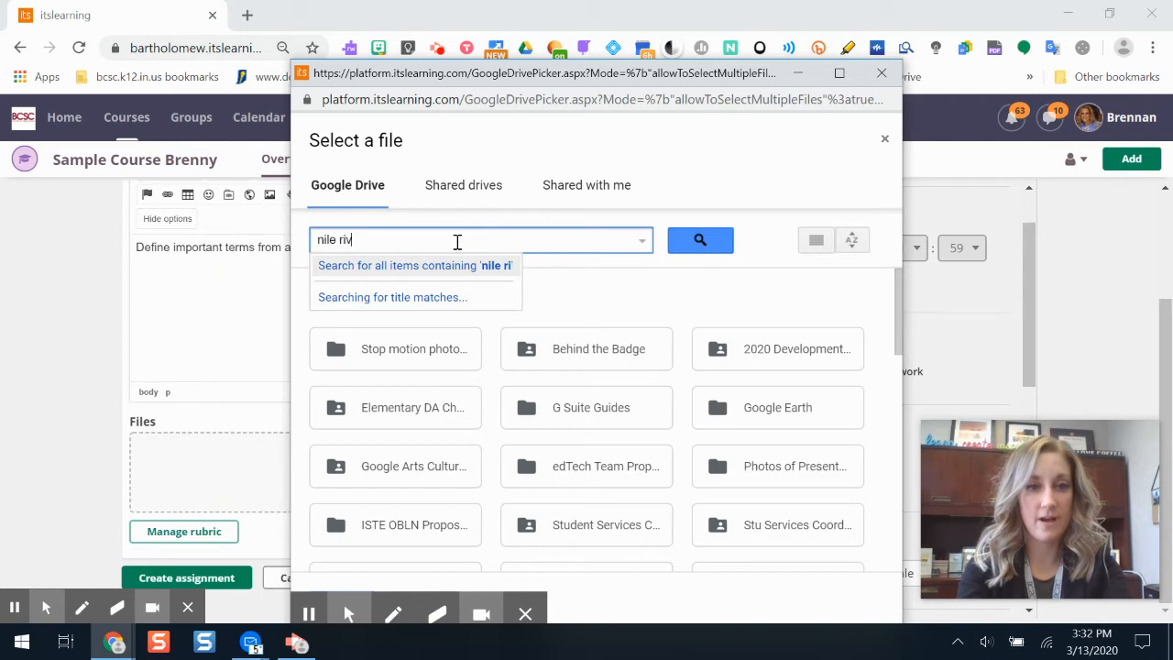
text(er egypt)
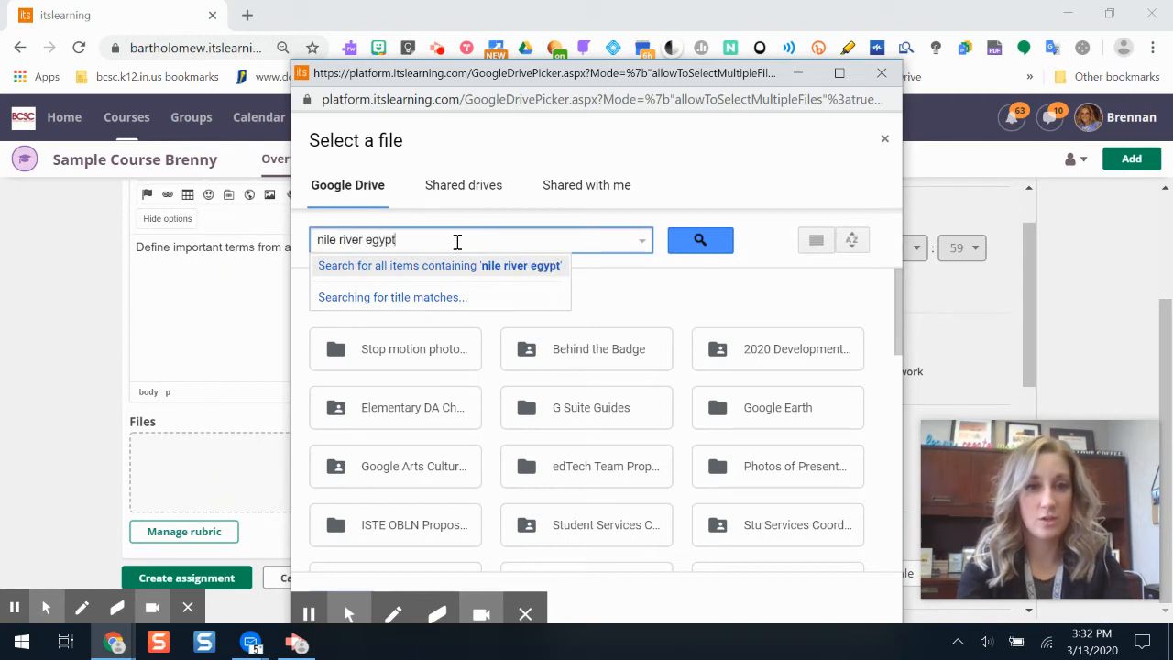
key(Return)
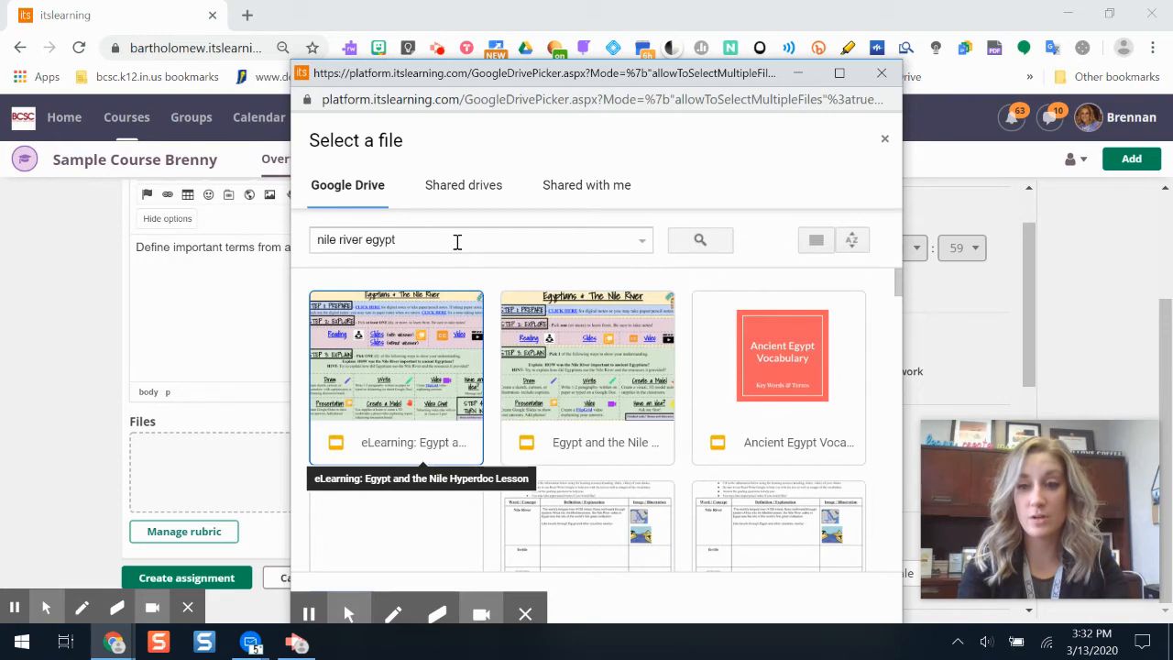
Step: Find the Nile River Vocabulary Notes document among the search results and attach it to the assignment
drag(901, 279, 906, 302)
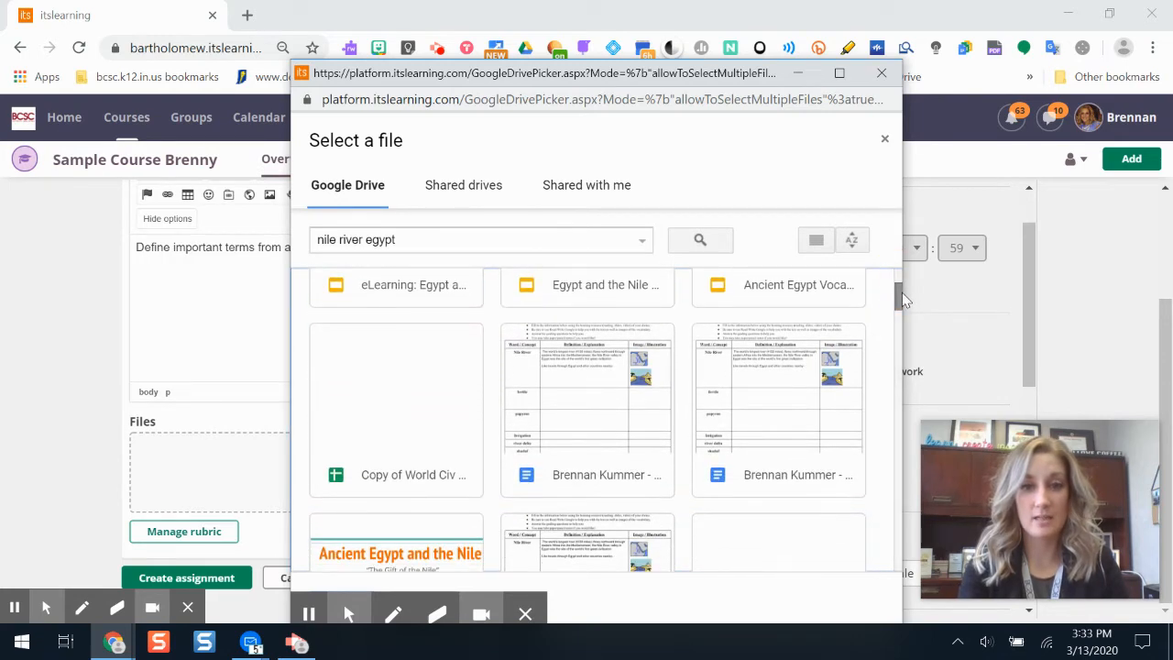
mouse_move(897, 301)
mouse_down()
mouse_move(898, 331)
mouse_move(898, 317)
mouse_up()
click(611, 336)
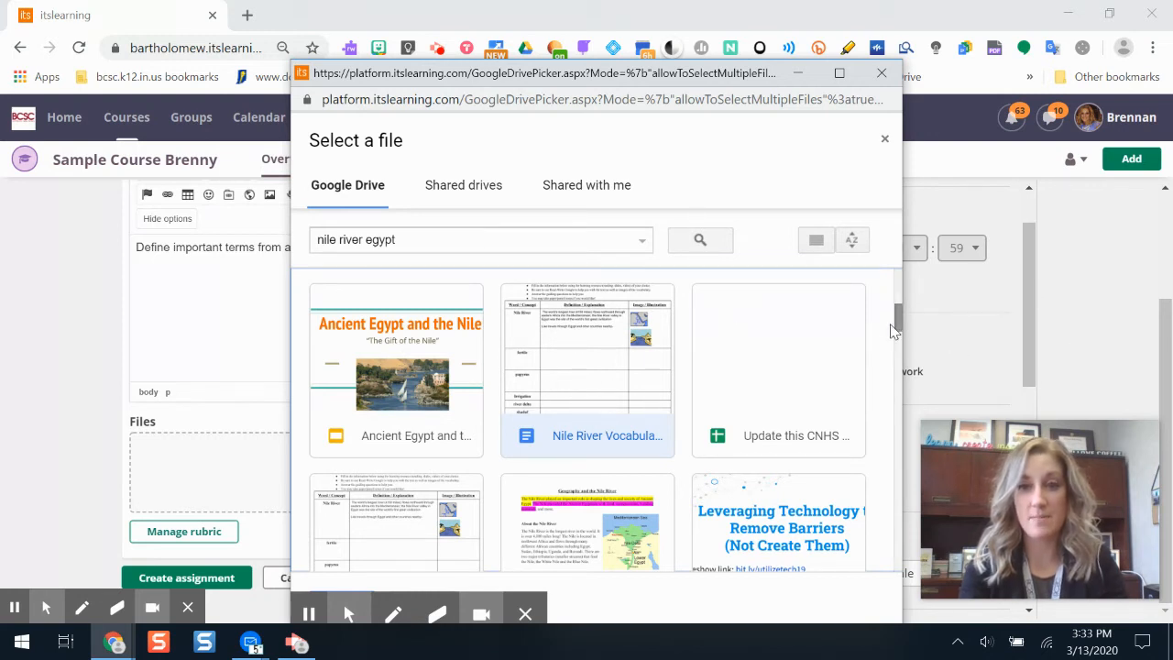
scroll(898, 325, down, 3)
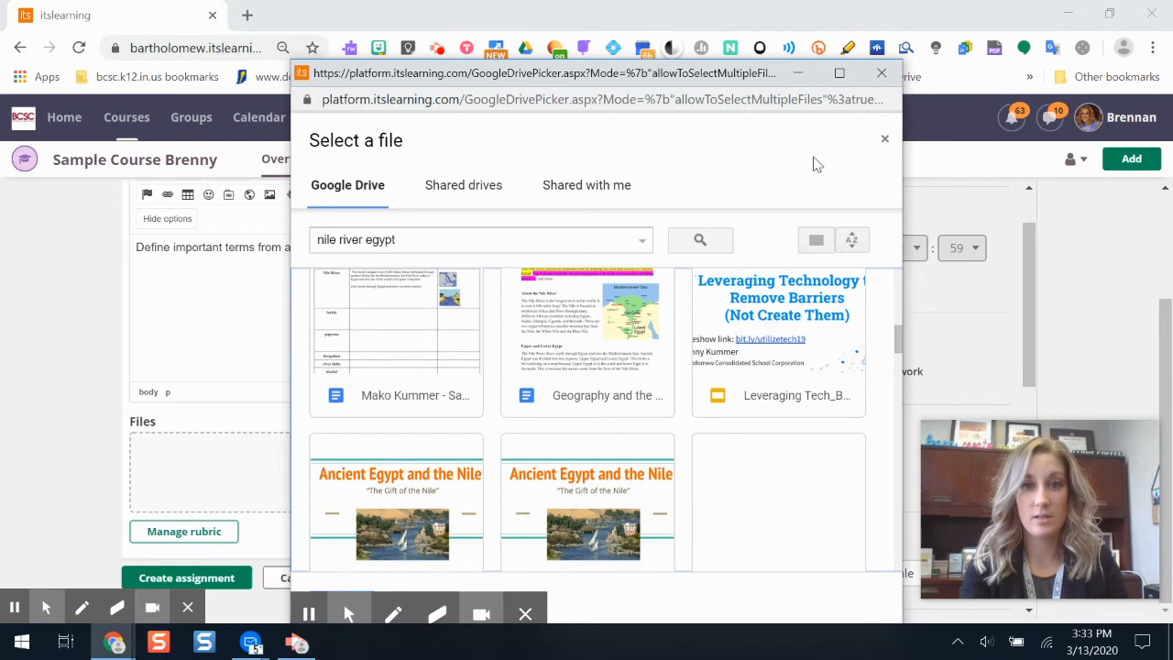
drag(701, 80, 698, 22)
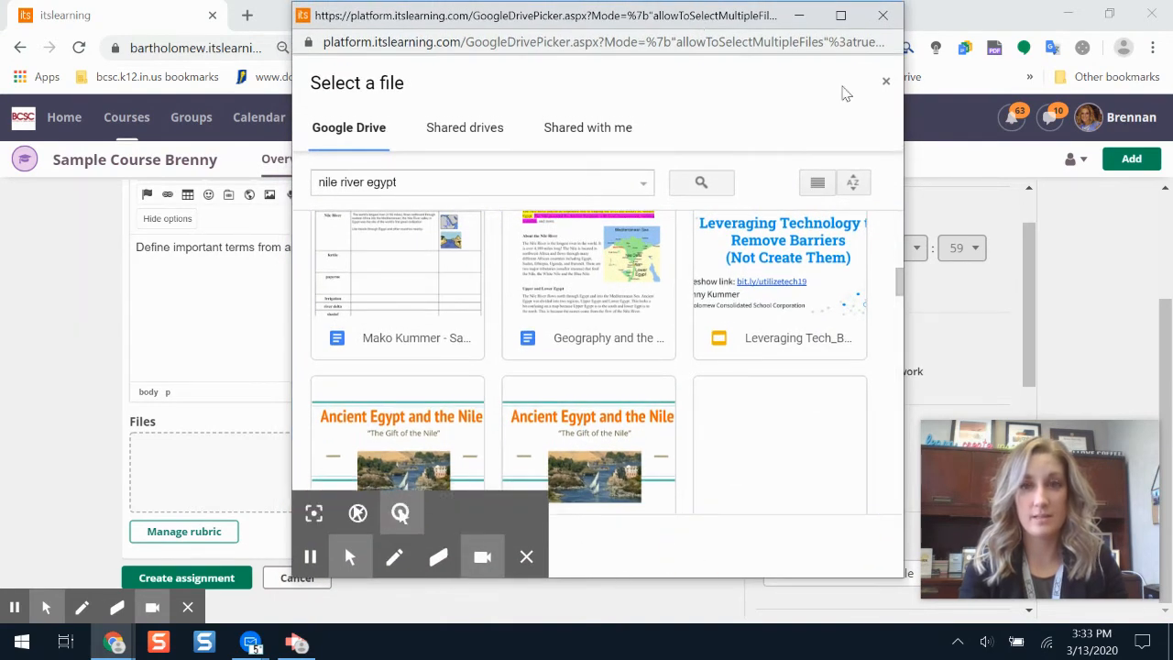
click(840, 15)
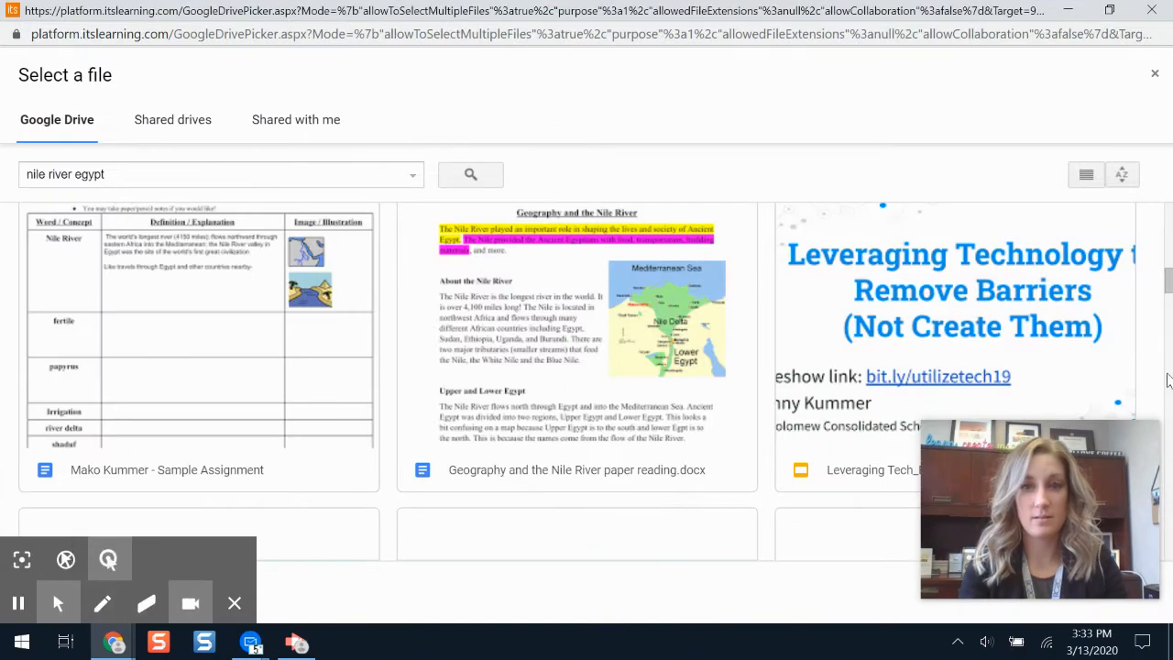
drag(1168, 286, 1167, 174)
click(1108, 9)
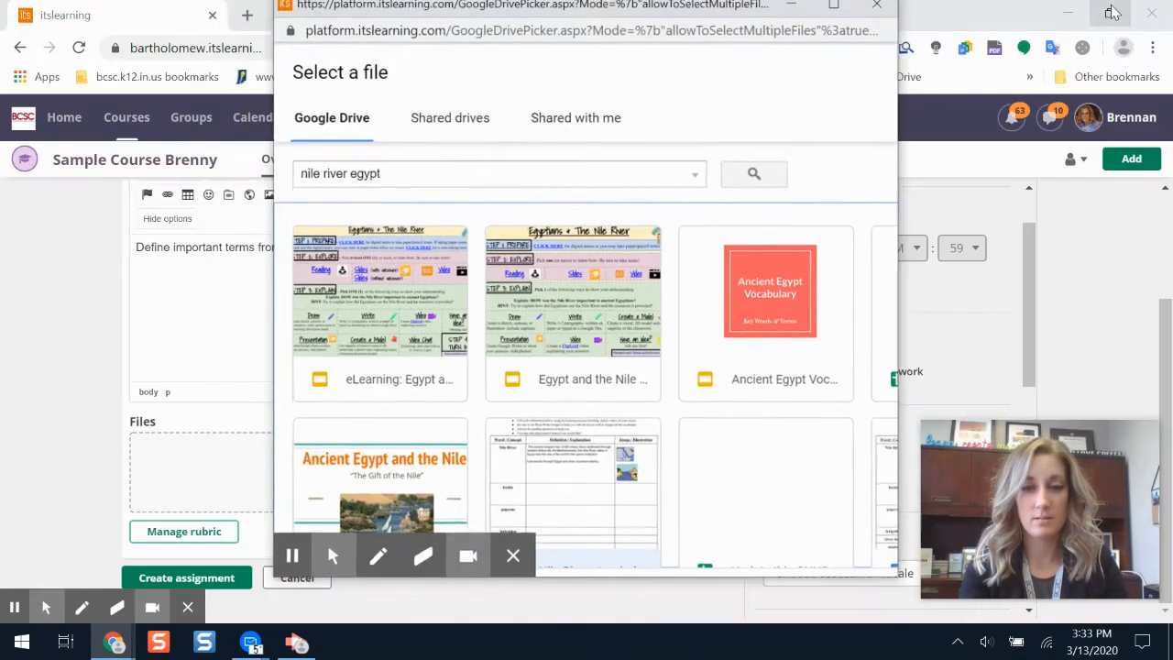
click(447, 428)
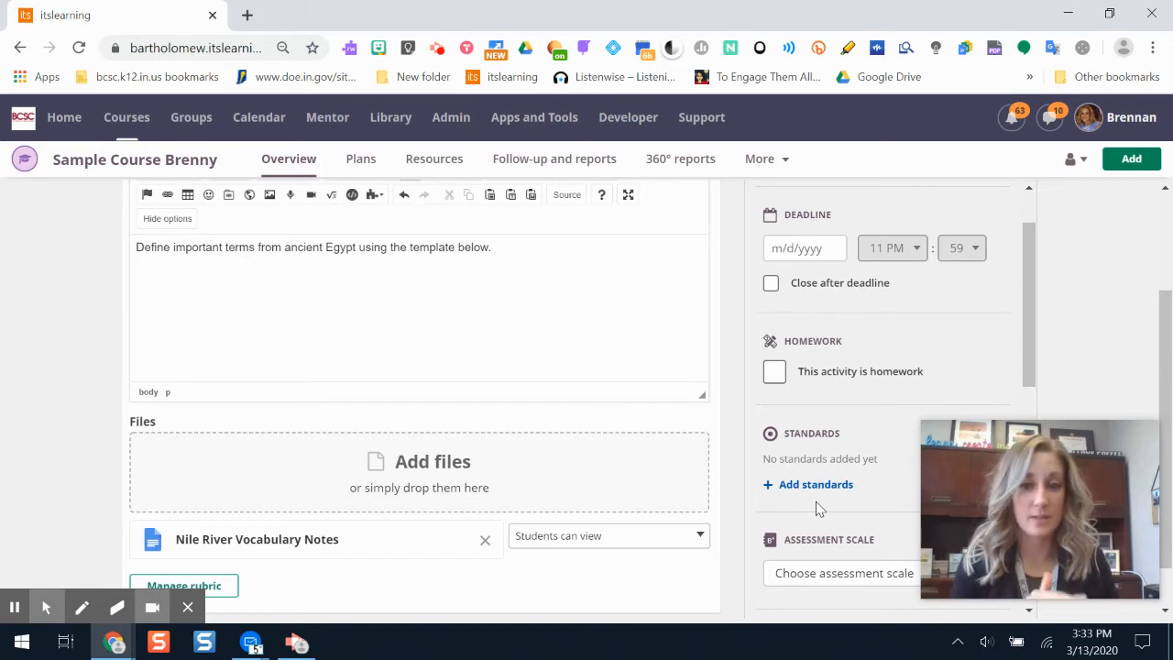
Step: Set the attached Nile River Vocabulary Notes file to "Make a copy for each student"
click(565, 541)
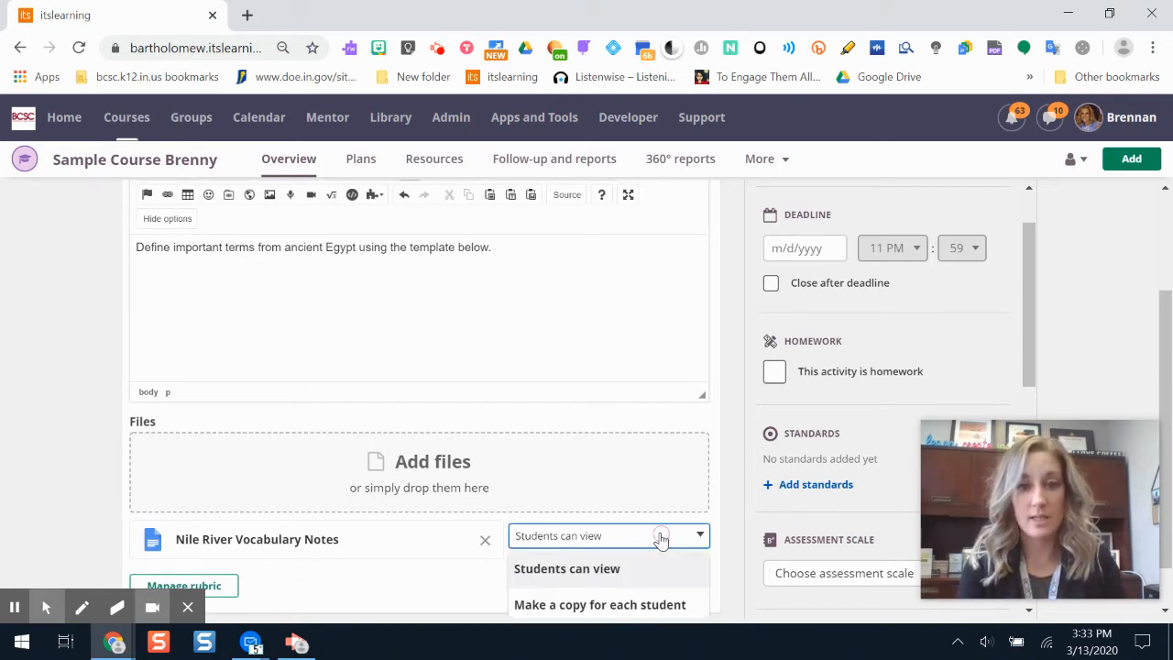
click(640, 607)
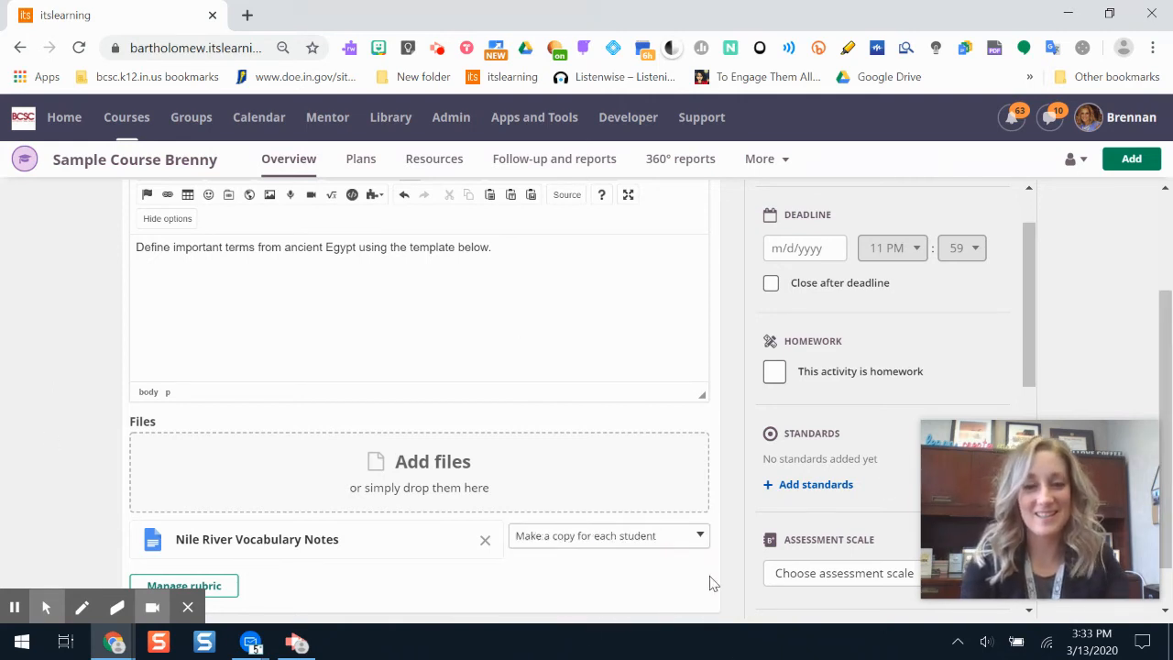
mouse_move(985, 529)
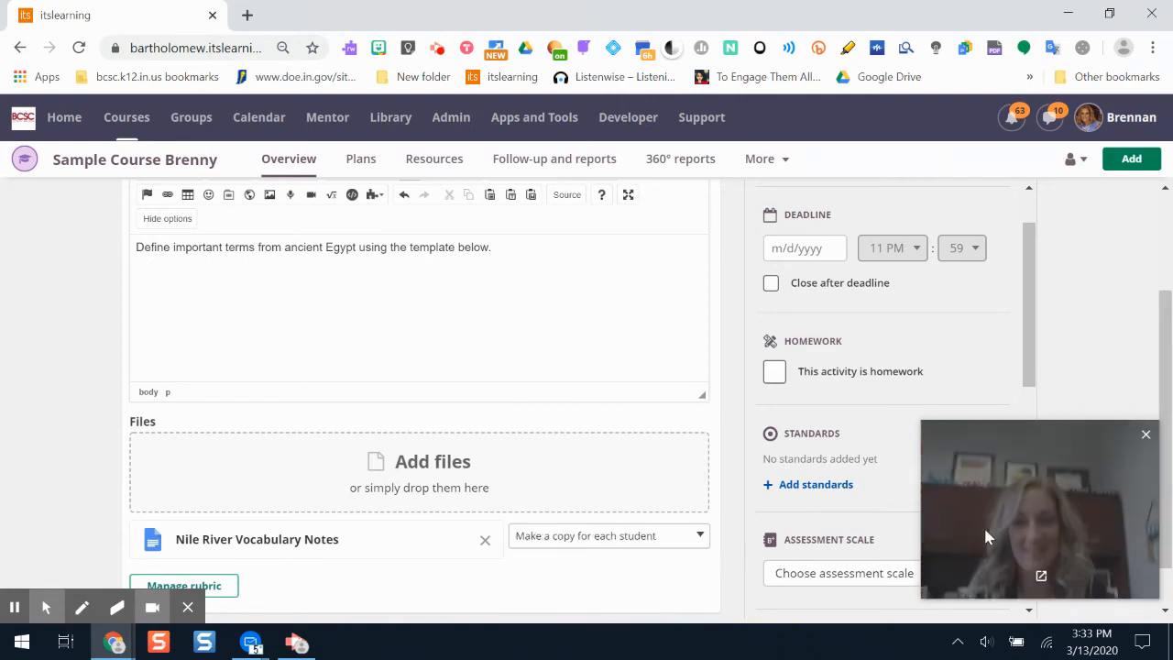
click(11, 608)
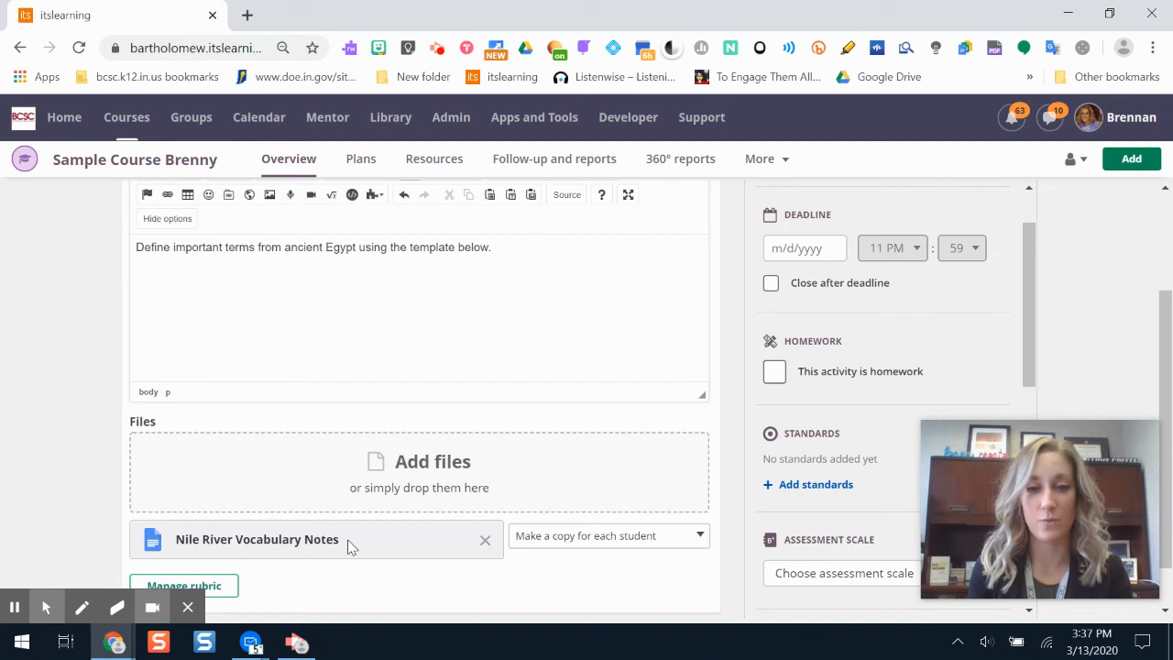
Step: Start adding a second file to the assignment from Google Drive and search the drive for "nile river"
click(464, 455)
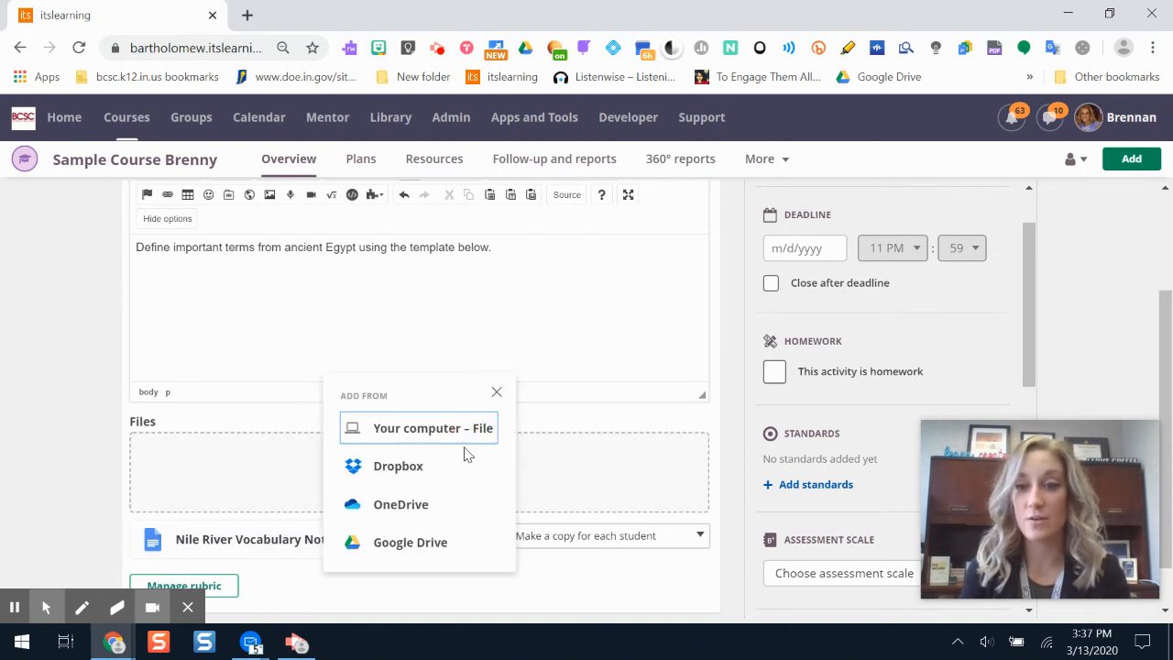
click(408, 548)
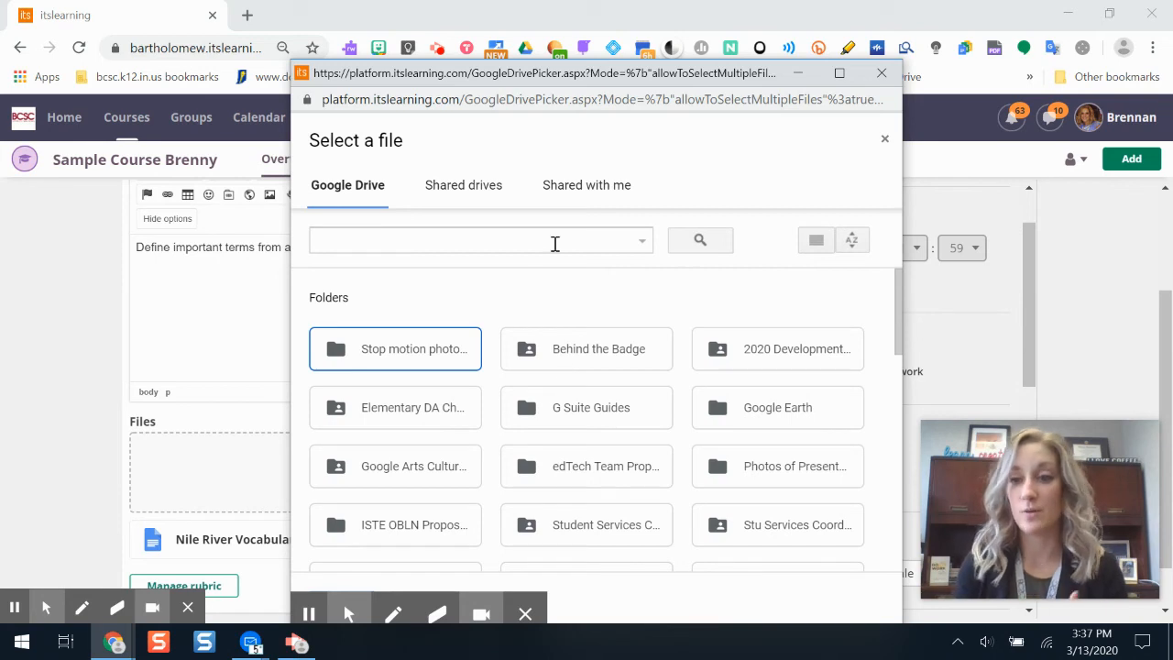
click(513, 237)
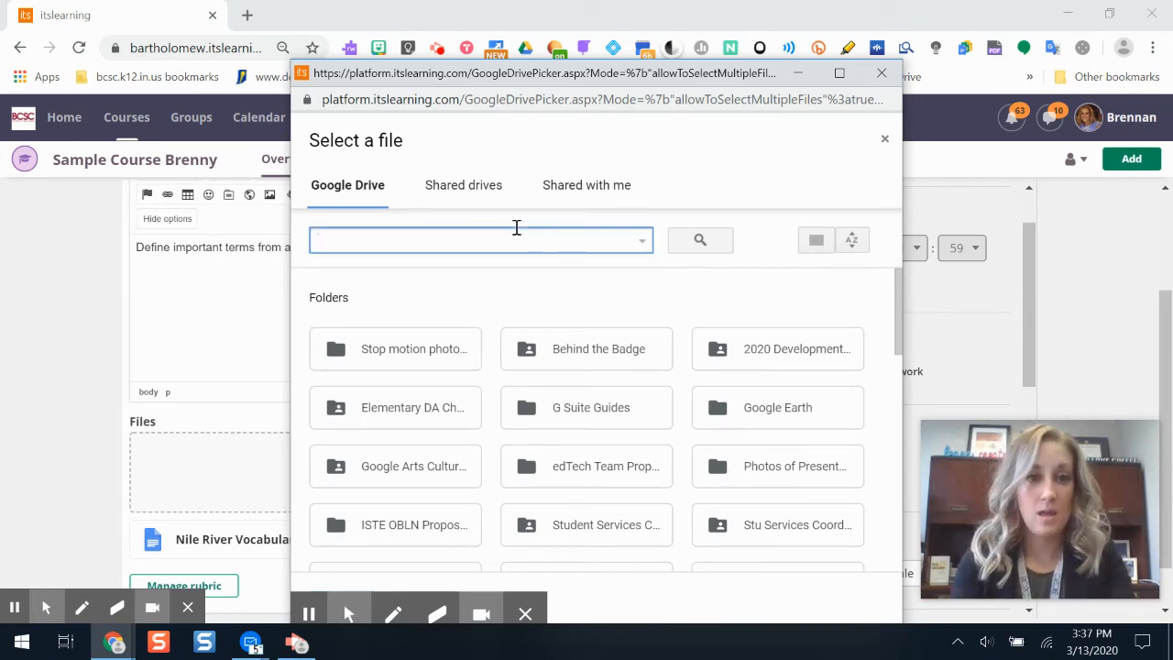
text(nile river)
key(Return)
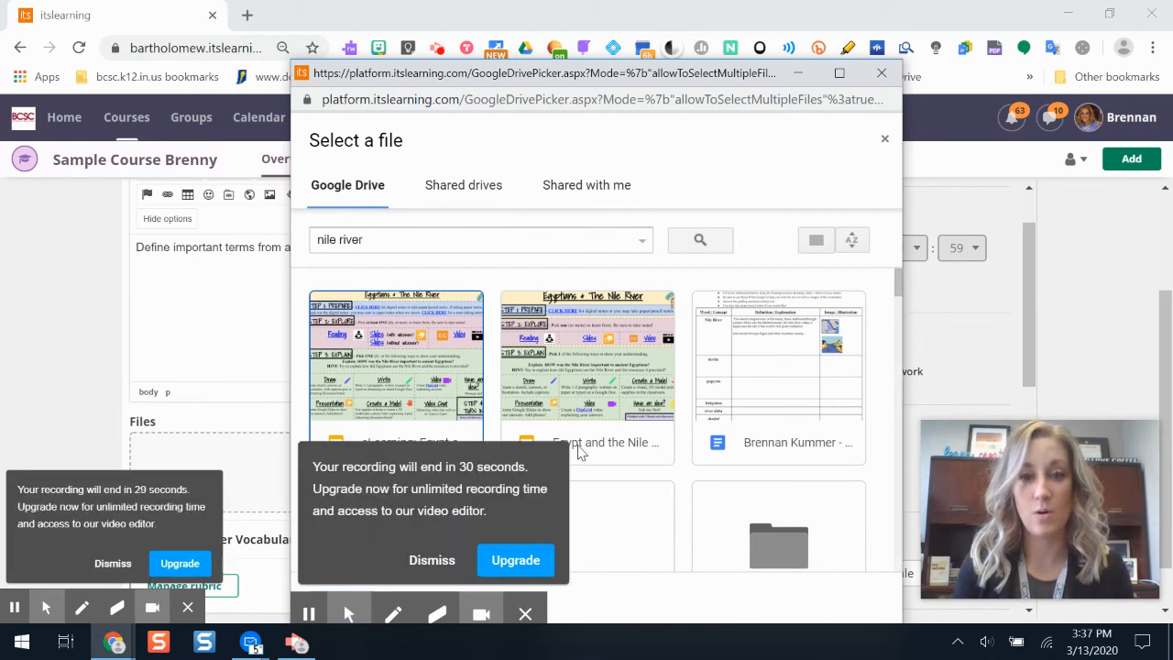
Step: Find the Ancient Egypt and the Nile presentation among the search results and attach it to the assignment
click(433, 519)
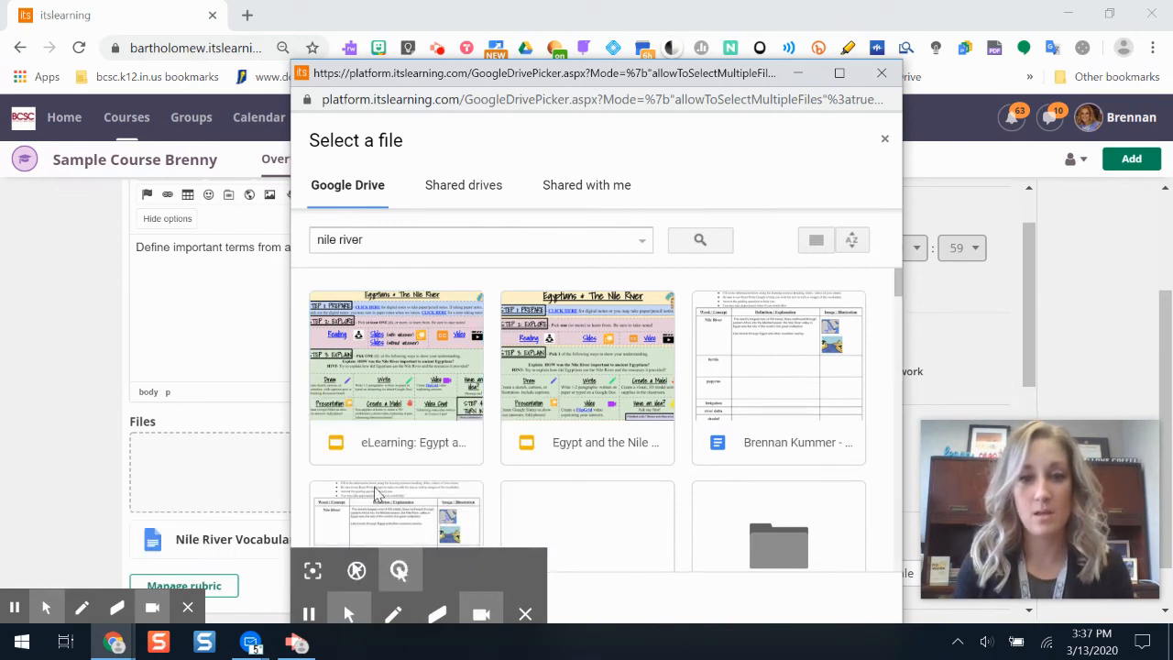
drag(900, 301, 899, 311)
double_click(836, 428)
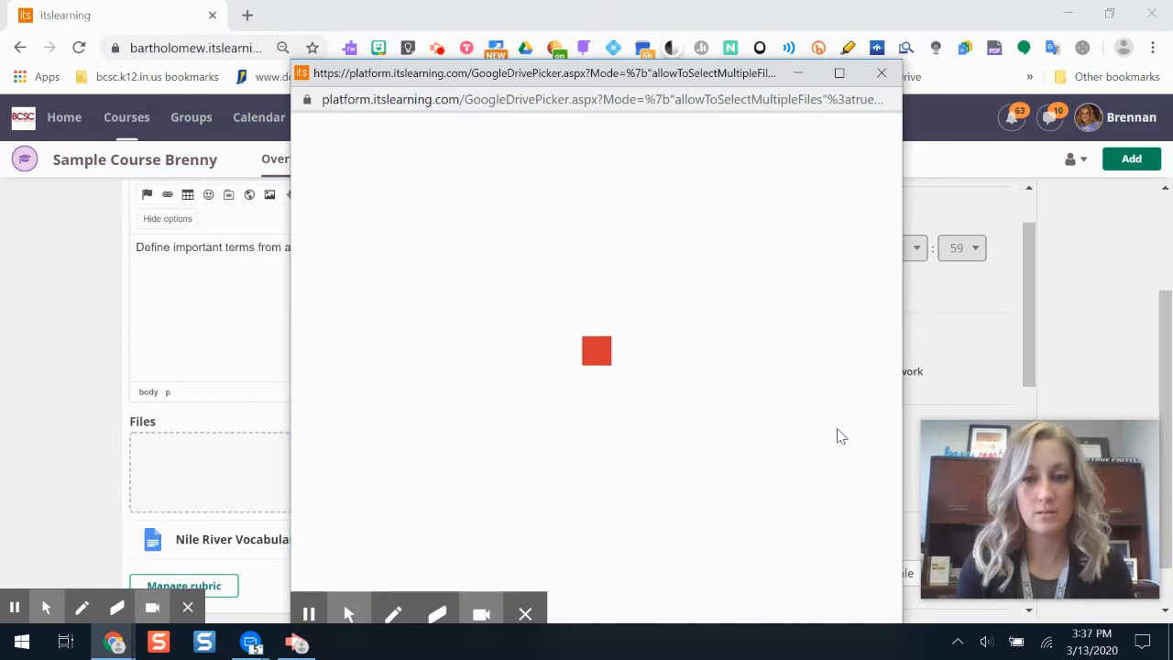
Step: Create the Nile River Vocabulary assignment with its description and both attached Google Drive files
scroll(1156, 335, down, 1)
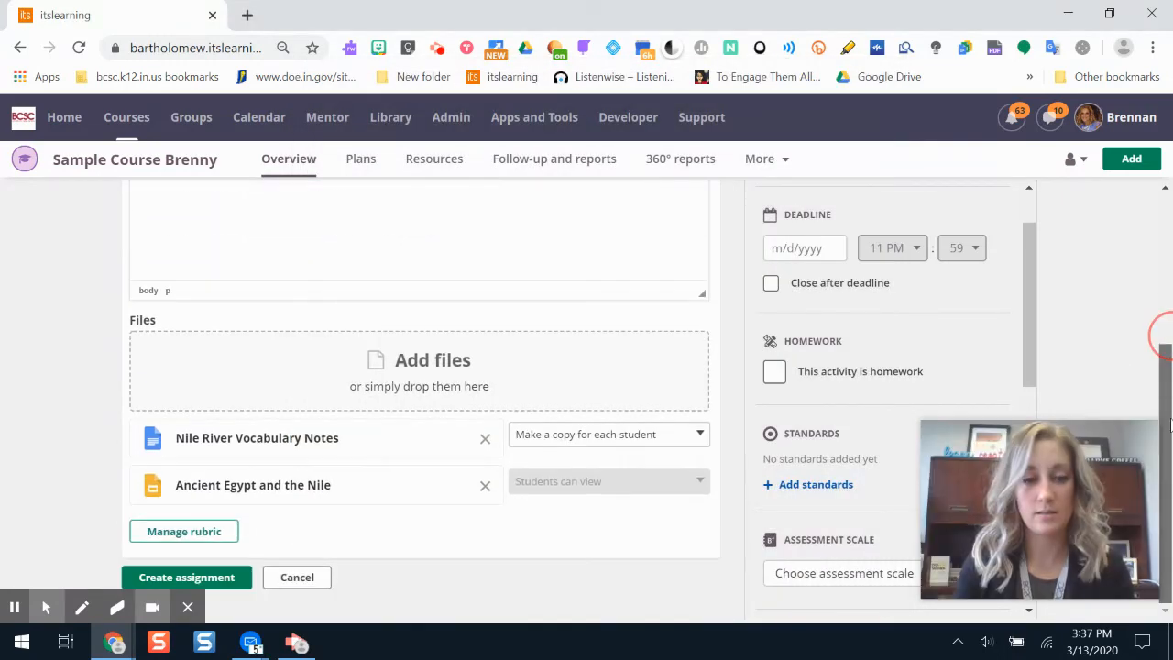
click(238, 579)
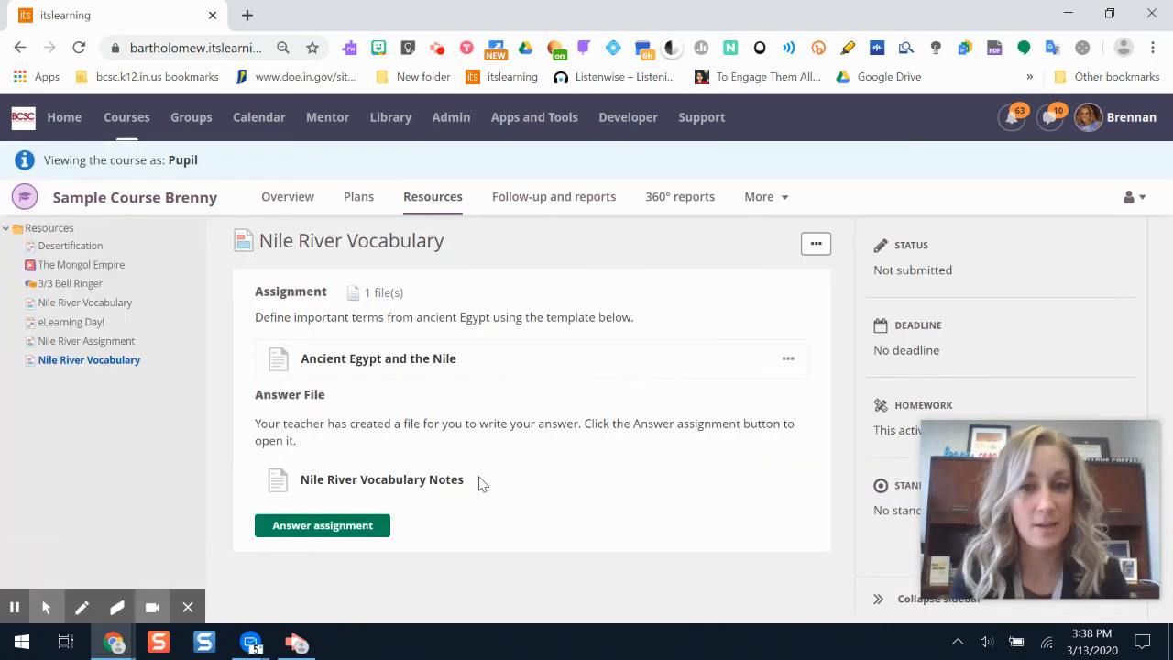
Step: Answer the Nile River Vocabulary assignment as a pupil, opening the student's copy of Nile River Vocabulary Notes
click(338, 525)
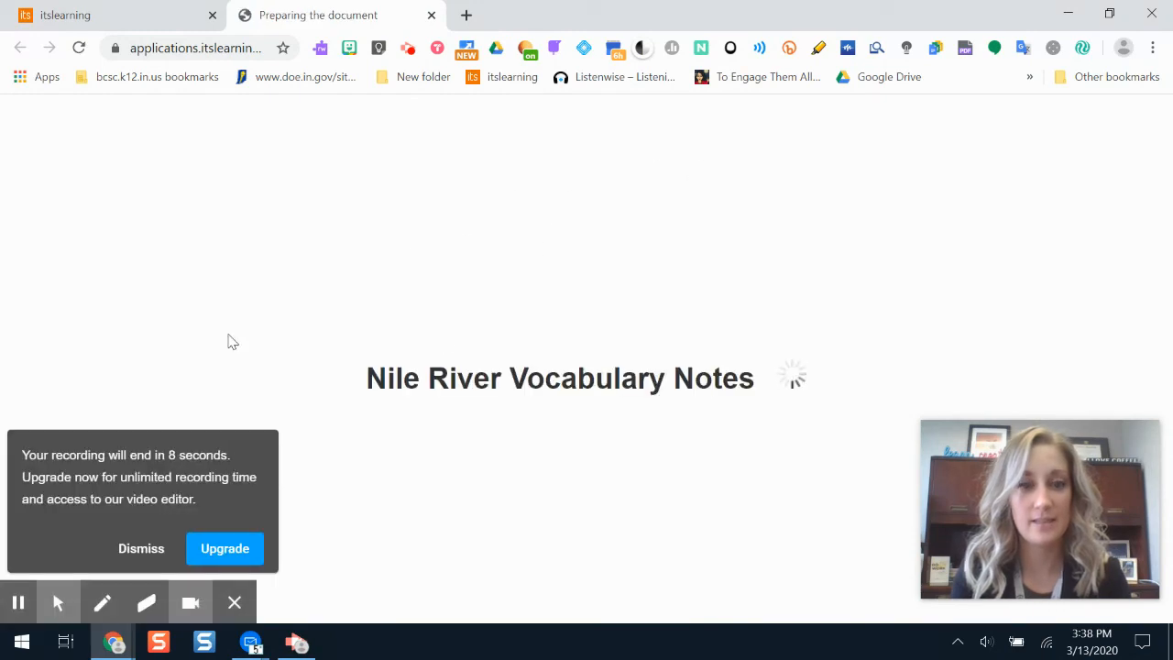
click(142, 548)
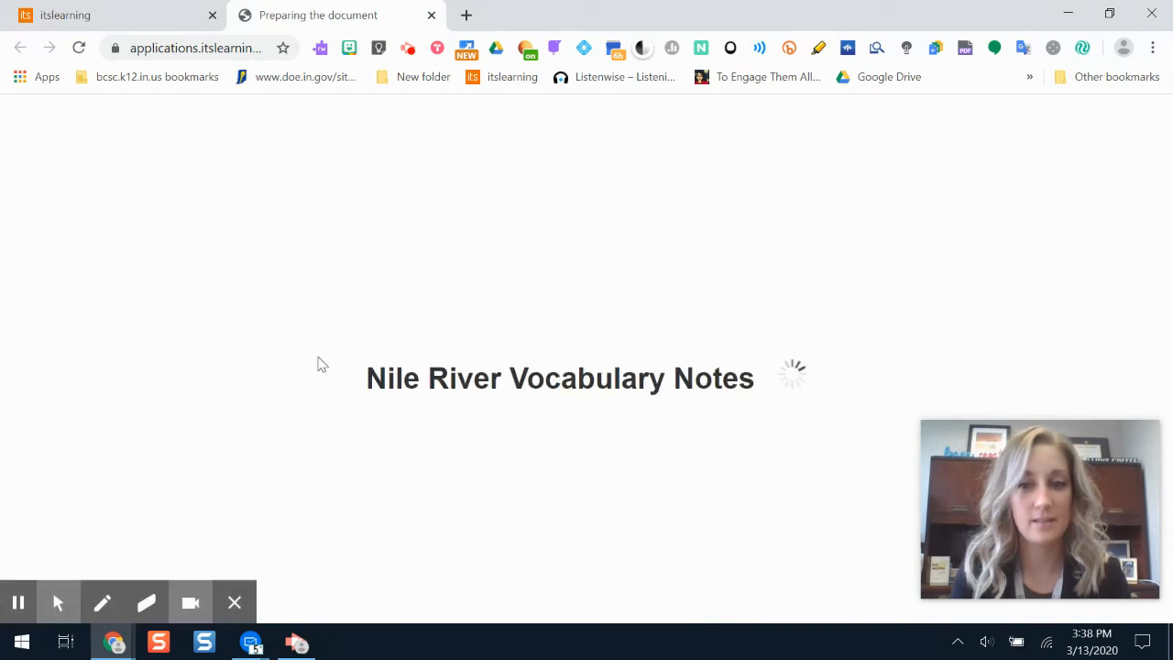